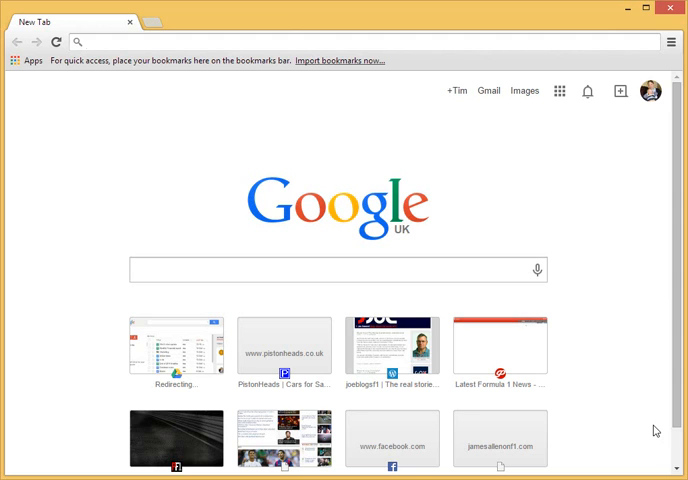
type("wiki")
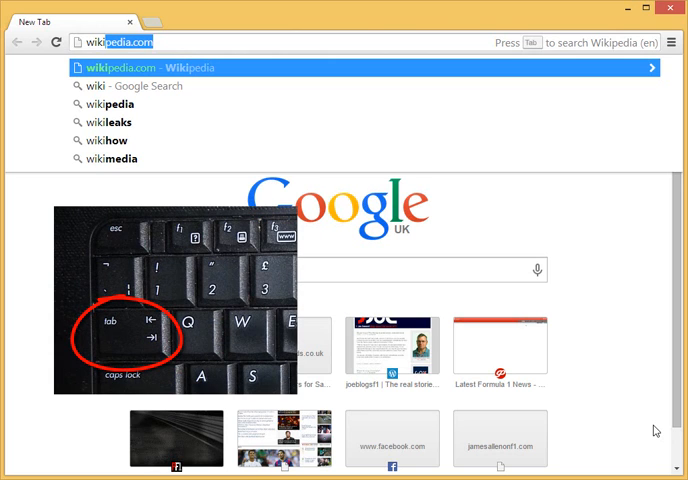
Switch the omnibox into Wikipedia (en) search mode with the query rosetta probe
key("Tab")
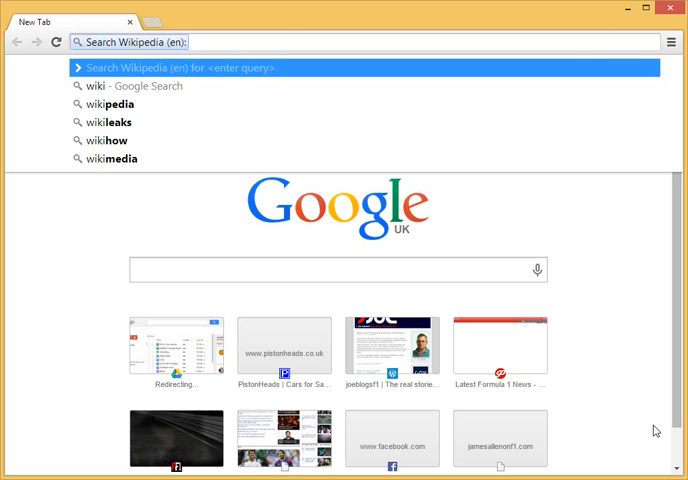
type("rose")
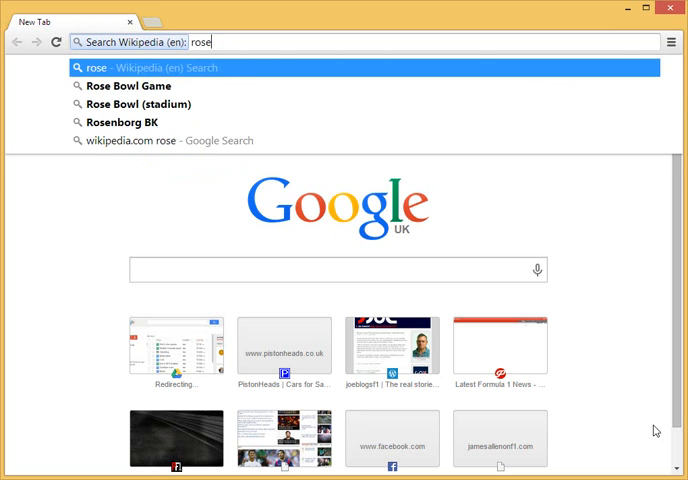
type("tta pr")
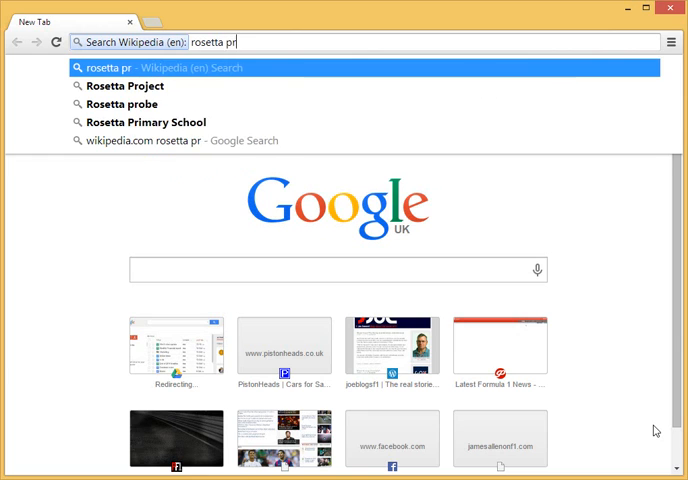
type("obe")
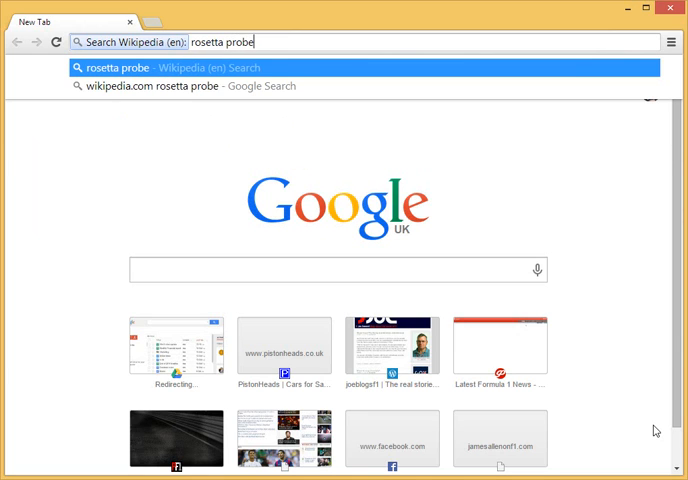
Run the Wikipedia search, landing on the Rosetta (spacecraft) article
key("Return")
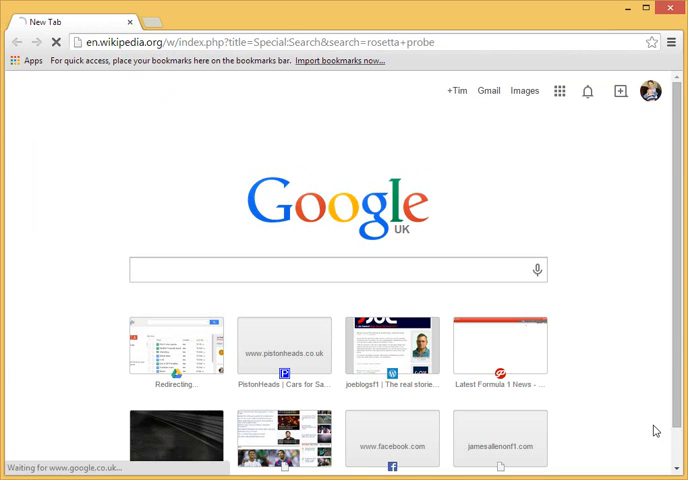